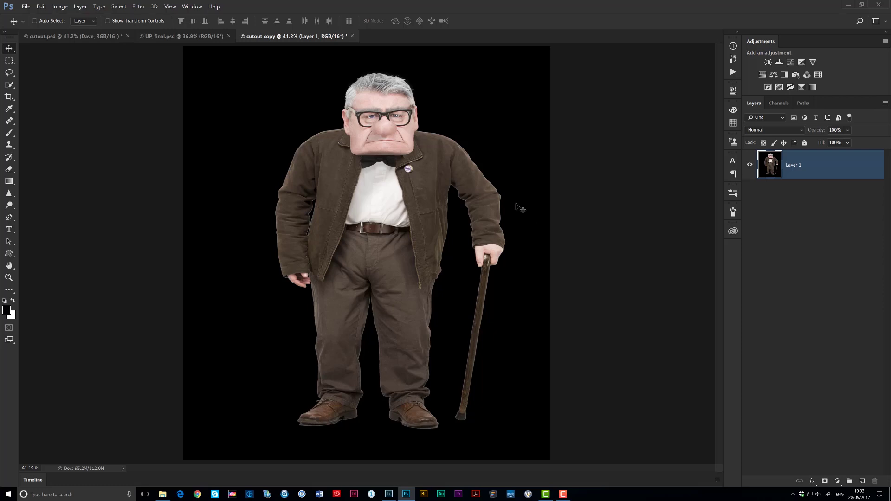
- In cutout.psd, add a layer mask to the man's layer from the active selection and view the mask on its own
key("ctrl+space")
left_click_drag(508, 212, 566, 235)
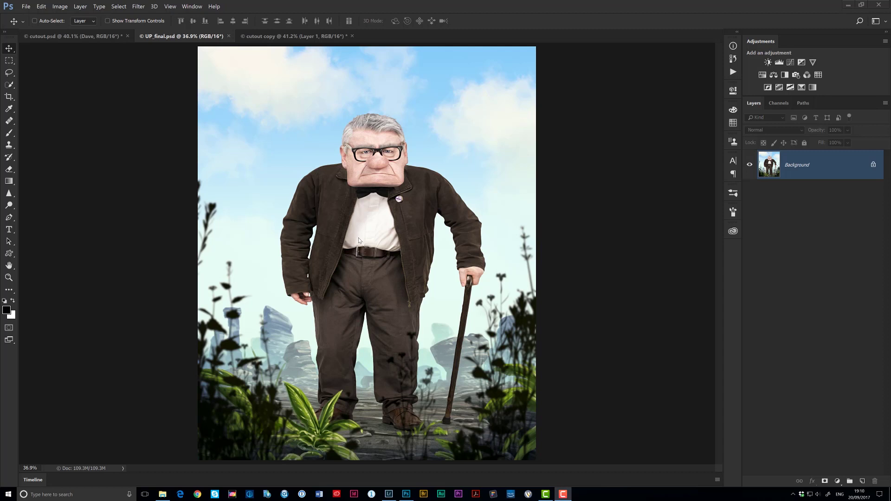
left_click(88, 37)
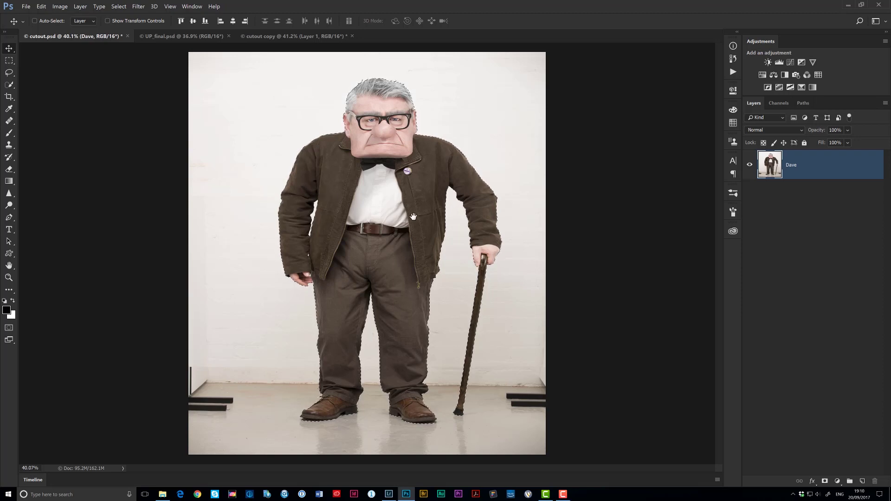
left_click_drag(436, 139, 438, 162)
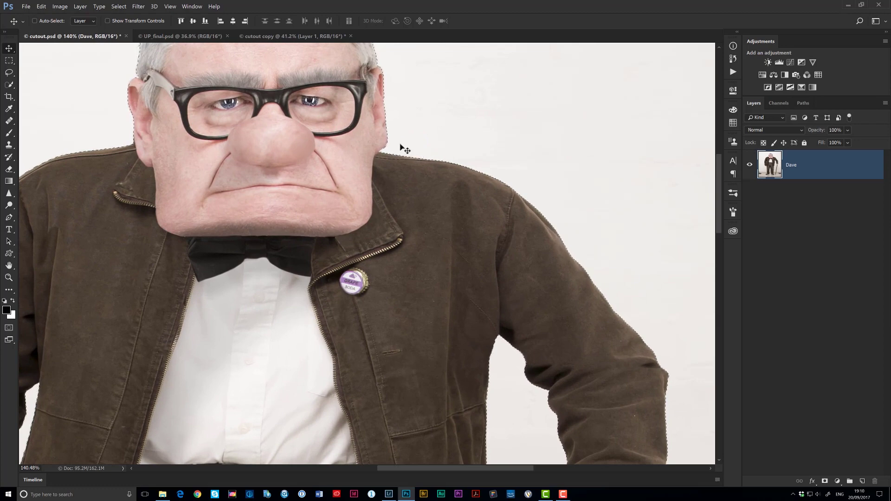
scroll(443, 246, "down", 5)
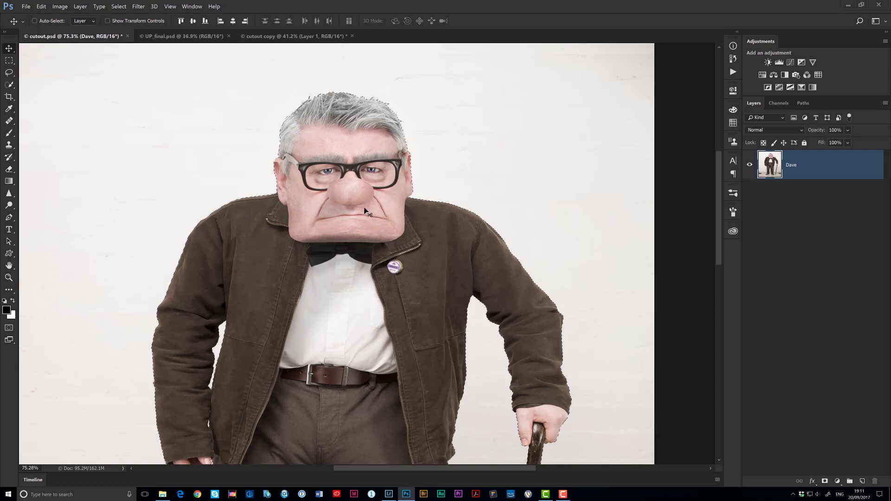
double_click(9, 265)
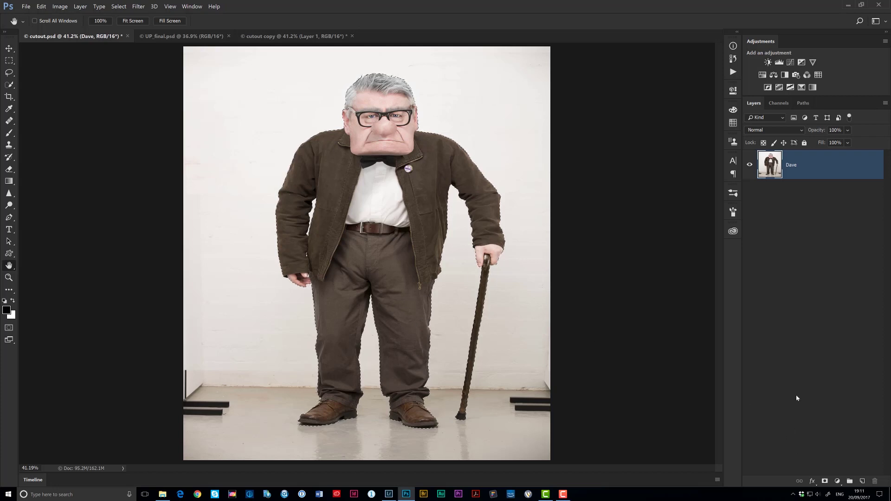
left_click(824, 482)
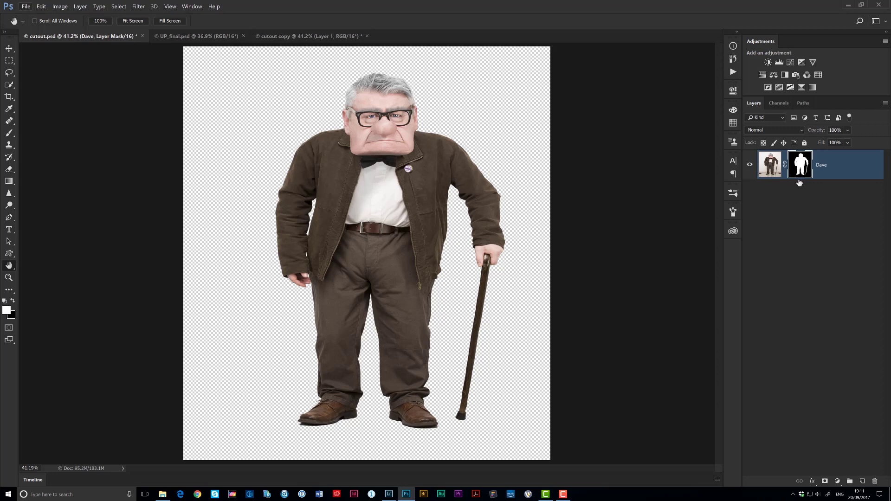
left_click(799, 164, "alt")
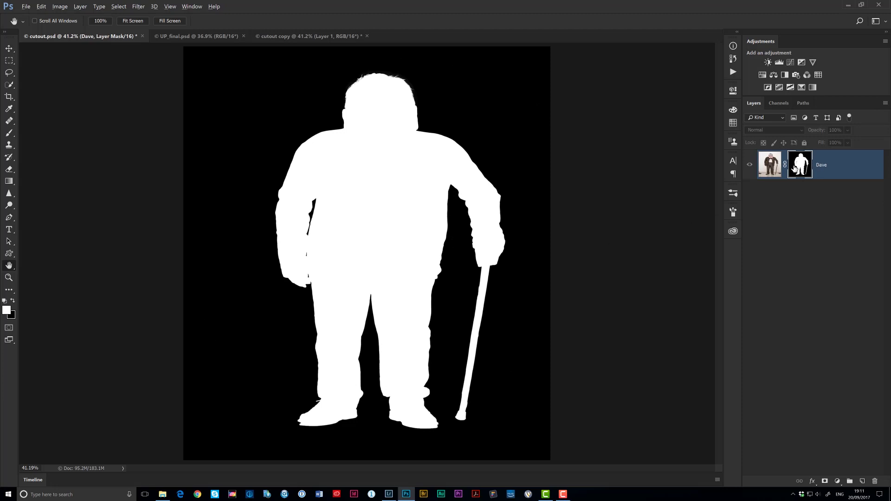
left_click(800, 164, "alt")
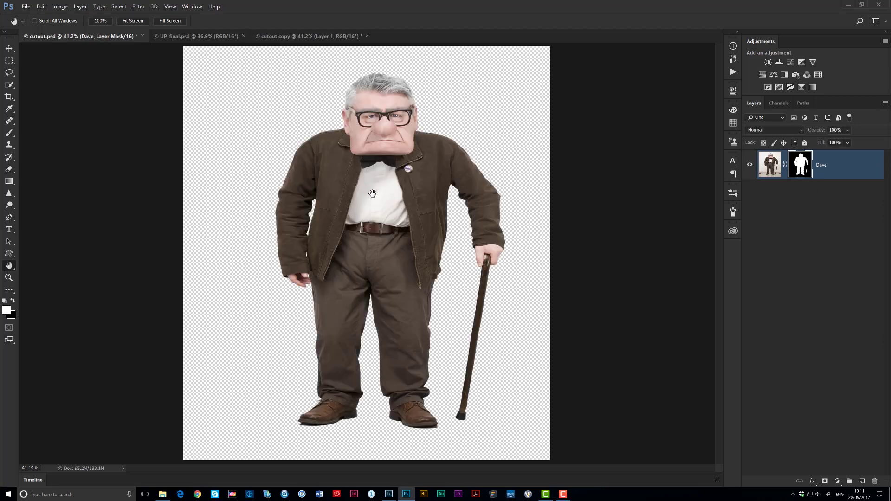
- Paint white on the mask with a 45 px brush to restore the missing notch along the outer edge of the trouser leg
key("b")
key("x")
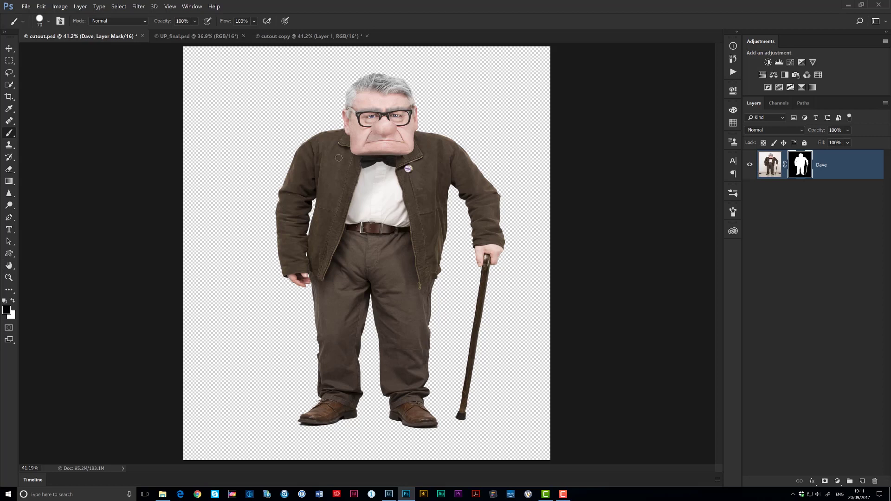
scroll(343, 351, "up", 6)
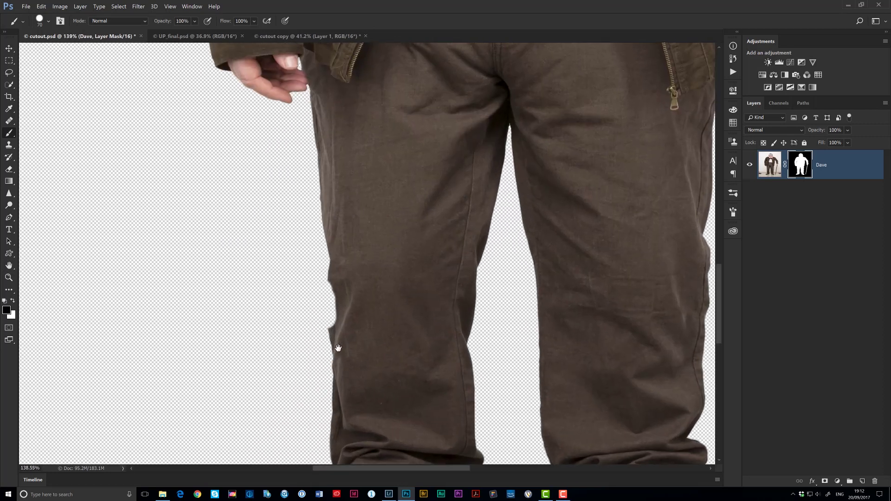
scroll(427, 269, "up", 2)
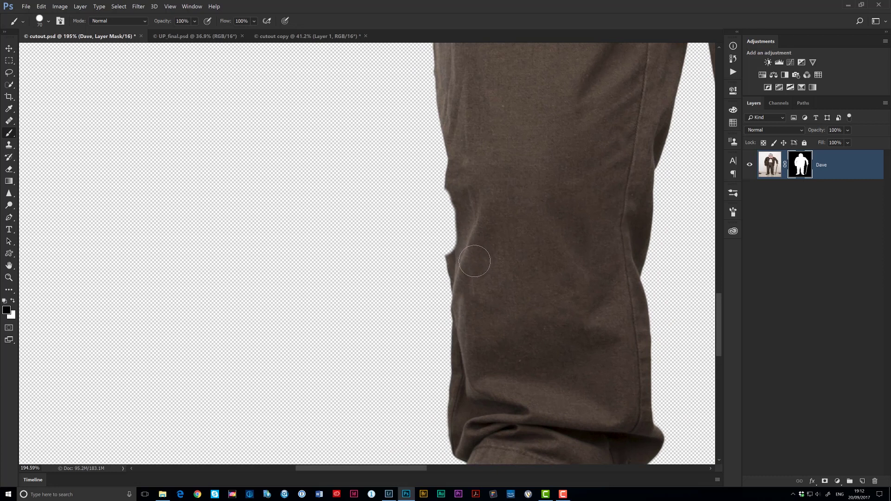
key("x")
key("bracketleft")
key("bracketleft")
key("bracketleft")
mouse_move(462, 197)
left_mouse_down()
mouse_move(454, 200)
mouse_move(457, 262)
mouse_move(461, 181)
left_mouse_up()
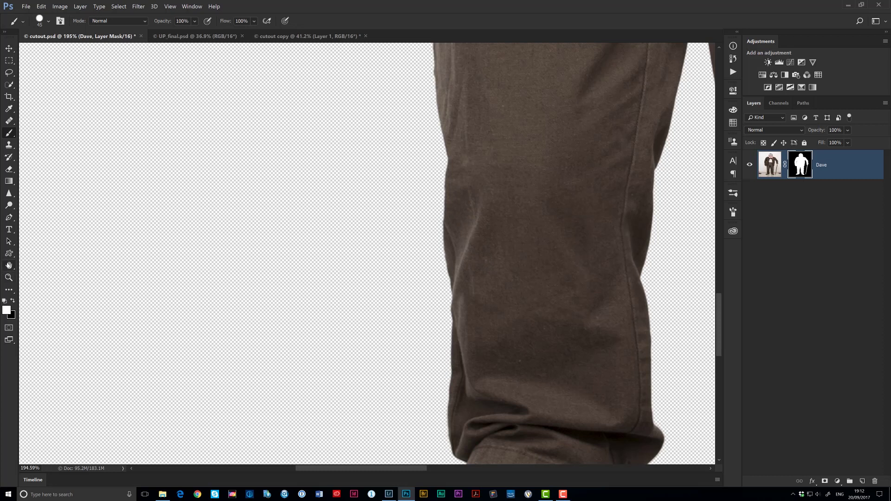
- Create a new layer beneath the man's layer and fill it with black
double_click(9, 265)
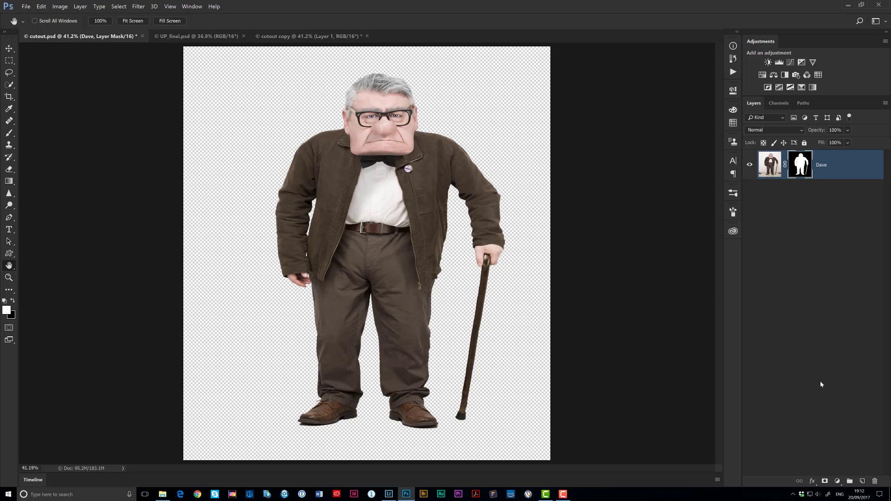
left_click(861, 483, "ctrl")
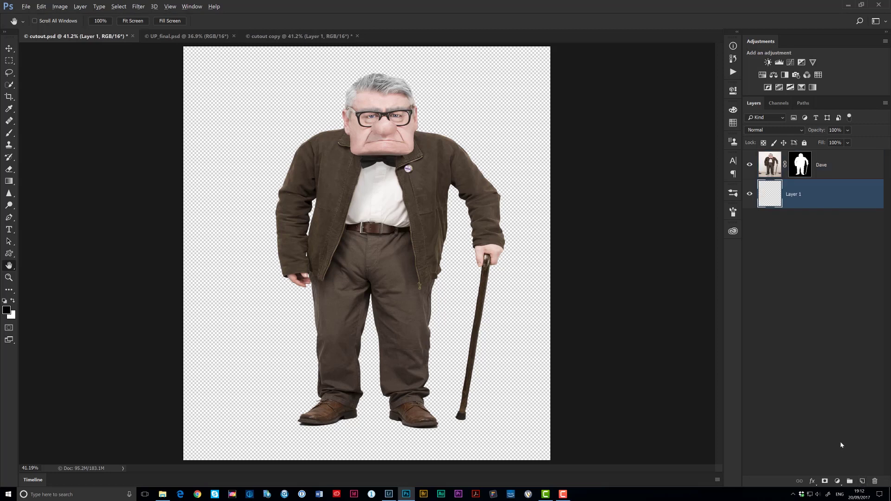
key("alt+BackSpace")
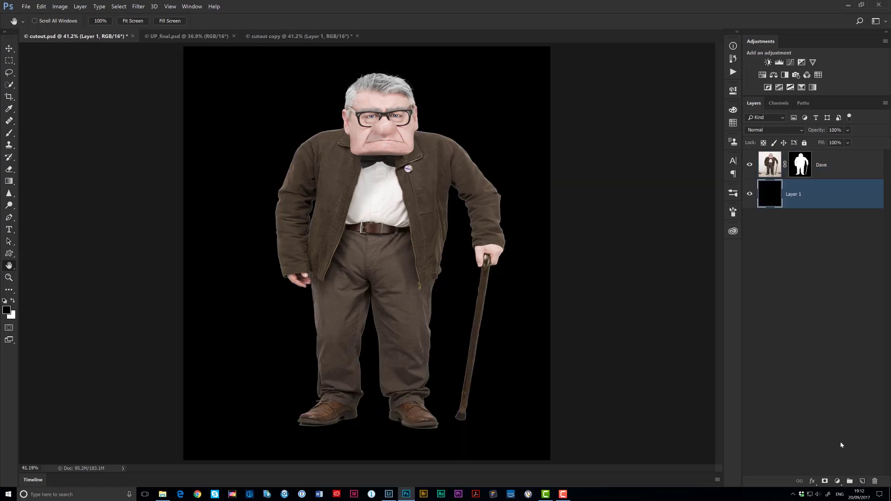
- Target the man's layer mask and lasso loosely around the body and walking stick from the shoulders down, leaving out the hair
left_click_drag(450, 200, 473, 235)
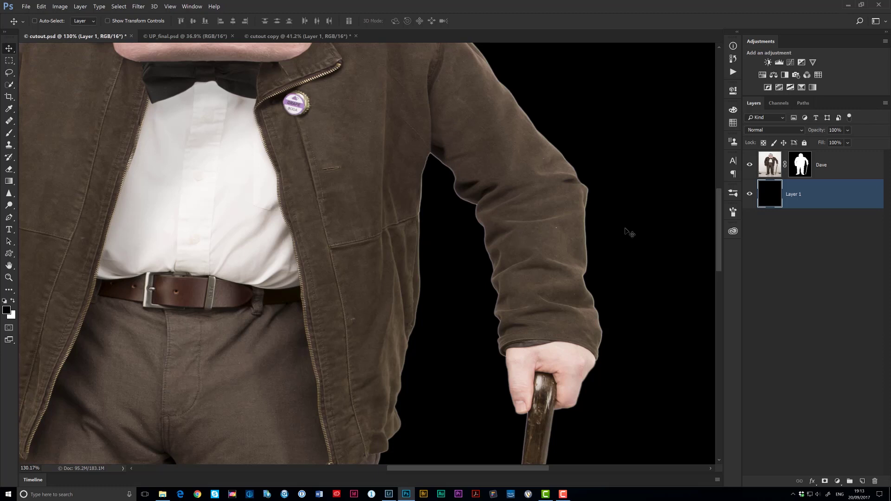
left_click(797, 169)
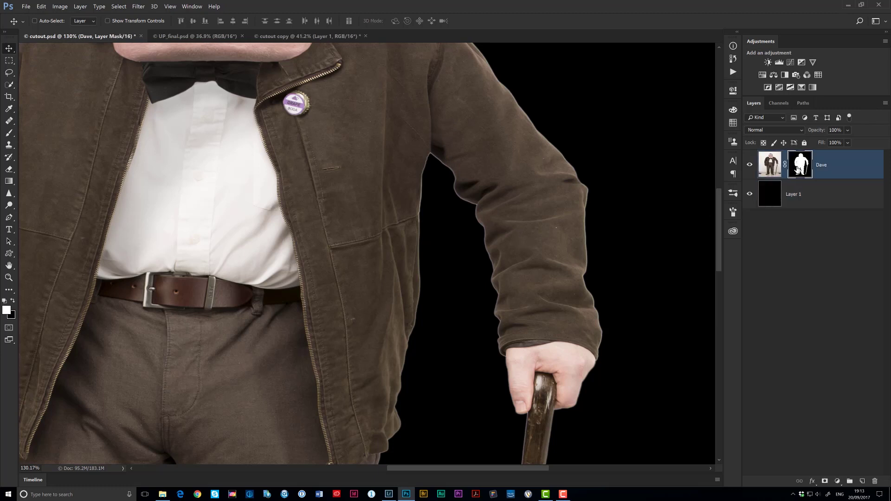
left_click(769, 167)
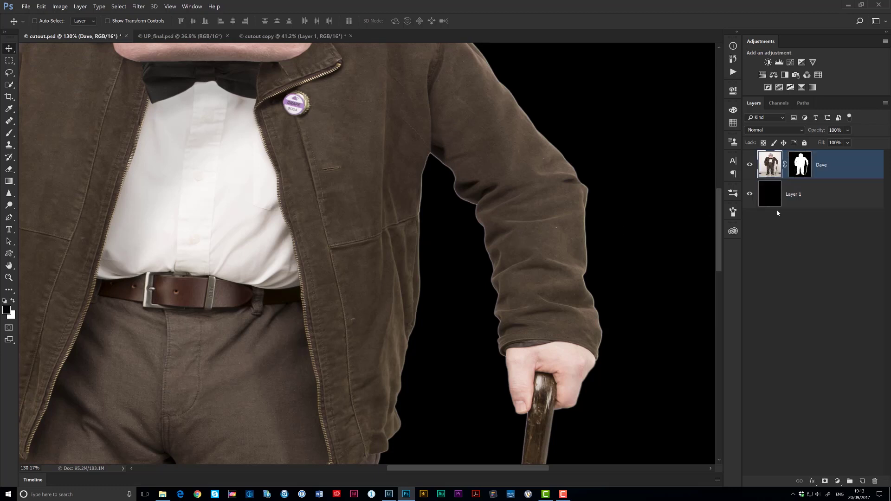
double_click(9, 265)
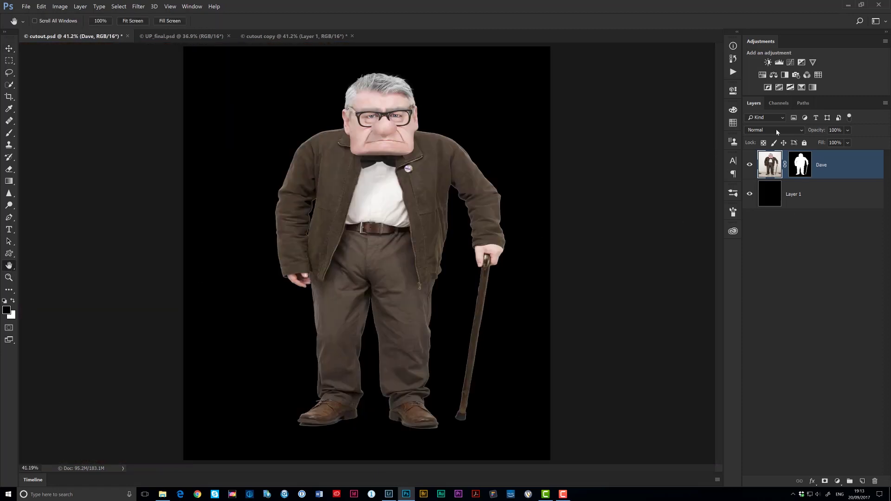
left_click(801, 164)
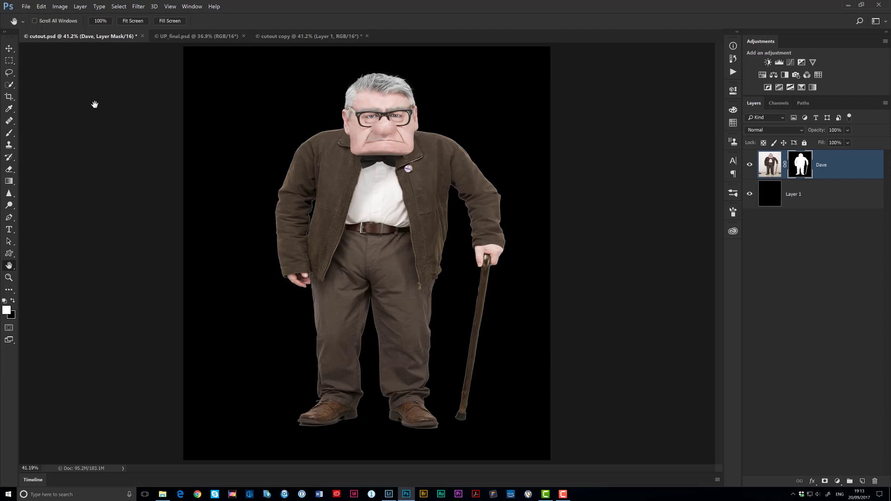
key("l")
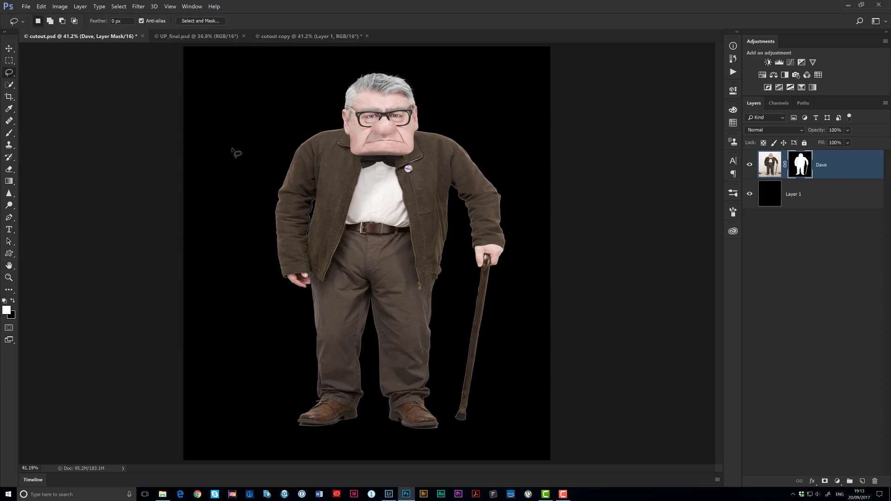
mouse_move(449, 131)
left_mouse_down()
mouse_move(488, 157)
mouse_move(500, 178)
mouse_move(516, 248)
mouse_move(516, 313)
mouse_move(501, 392)
mouse_move(475, 430)
mouse_move(366, 442)
mouse_move(304, 438)
mouse_move(260, 371)
mouse_move(245, 274)
mouse_move(245, 186)
mouse_move(272, 147)
mouse_move(317, 124)
left_mouse_up()
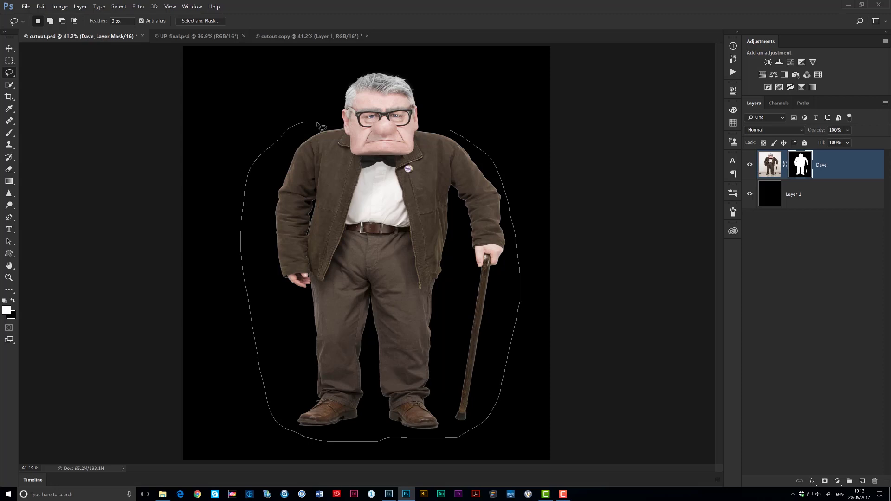
left_click_drag(317, 123, 448, 131)
- Apply a Gaussian Blur with a 2.0 pixel radius to the selected area of the mask
left_click(138, 6)
mouse_move(174, 84)
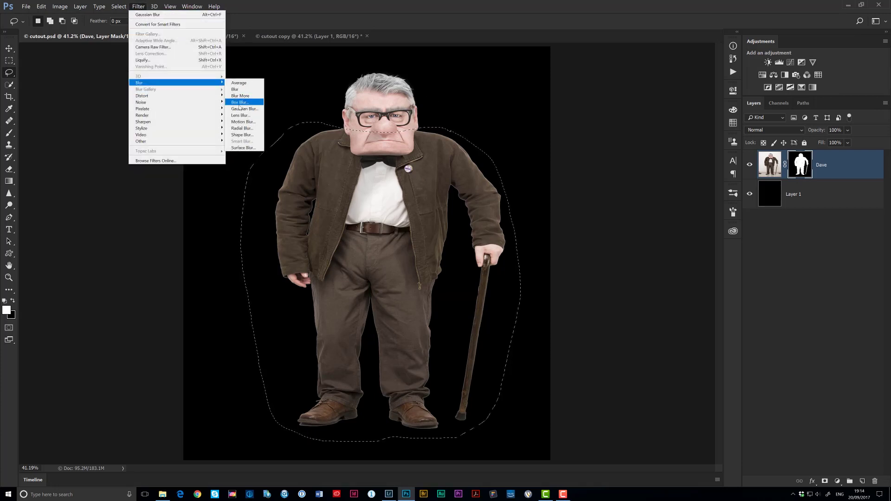
left_click(241, 108)
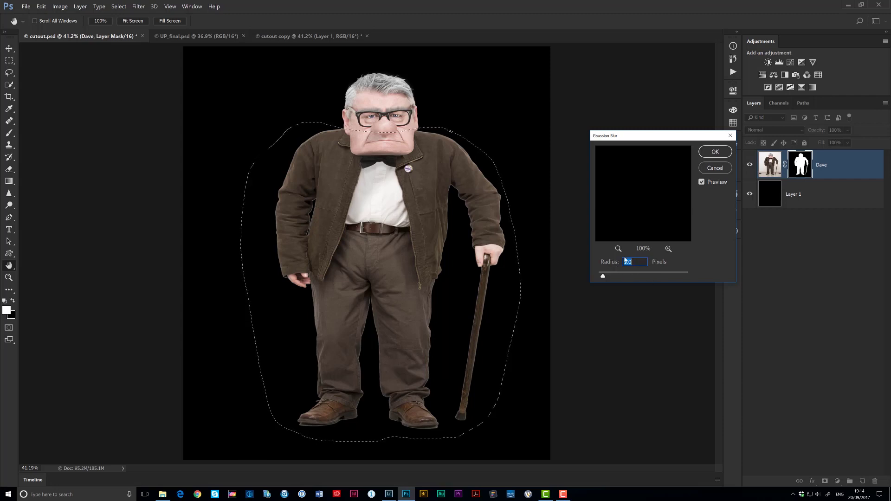
left_click(715, 151)
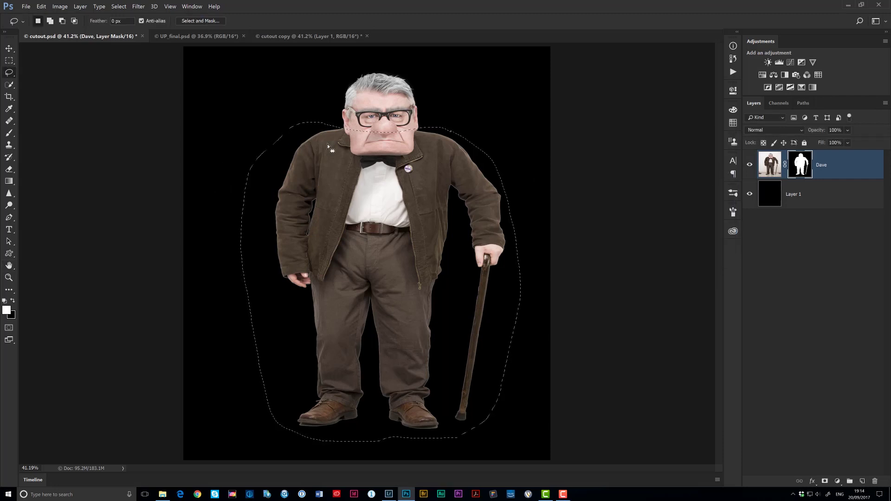
left_click(59, 7)
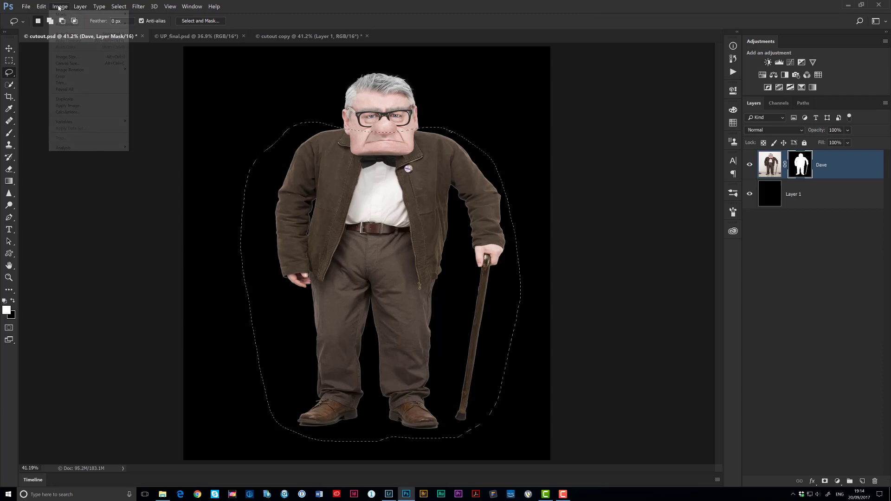
mouse_move(64, 24)
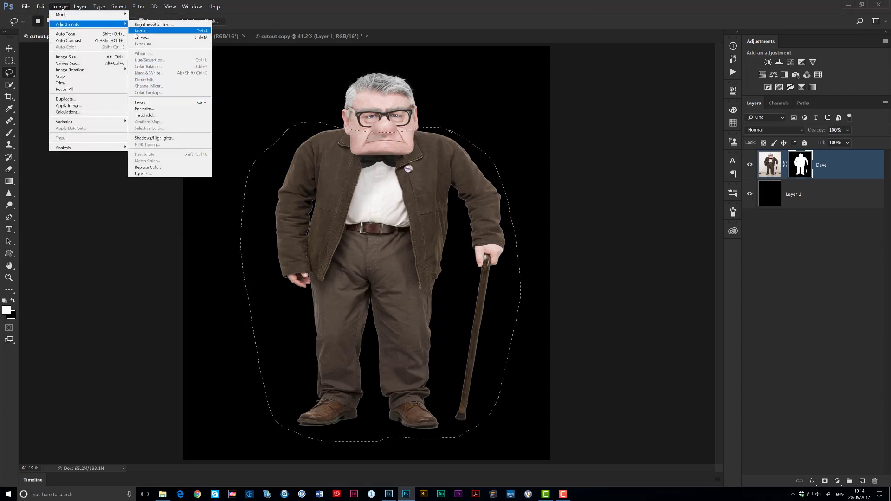
left_click(136, 31)
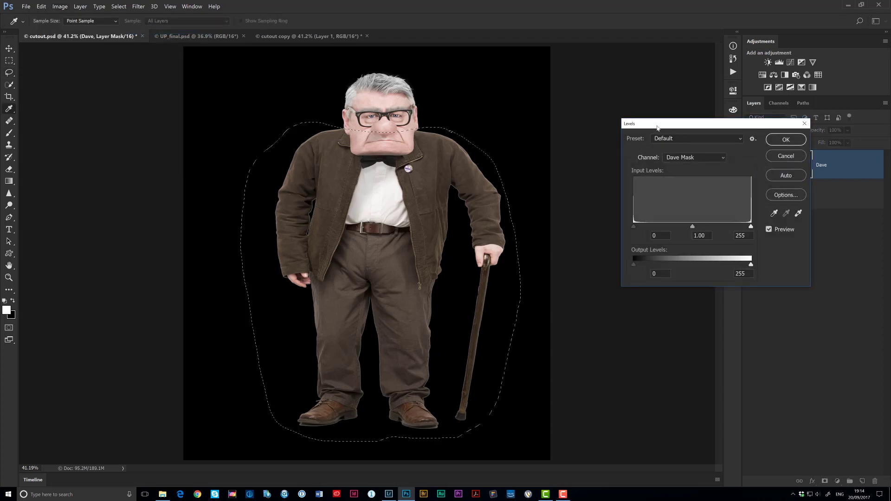
left_click_drag(658, 127, 535, 134)
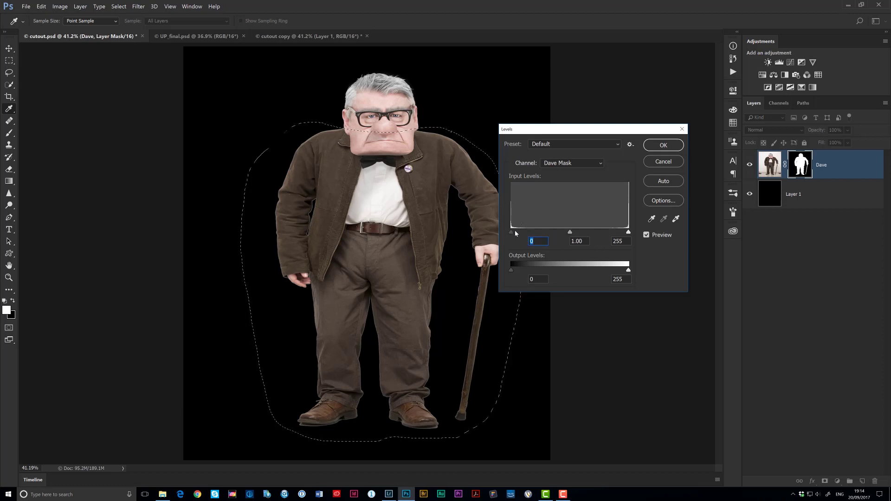
left_click_drag(466, 197, 490, 232)
left_click_drag(404, 228, 316, 192)
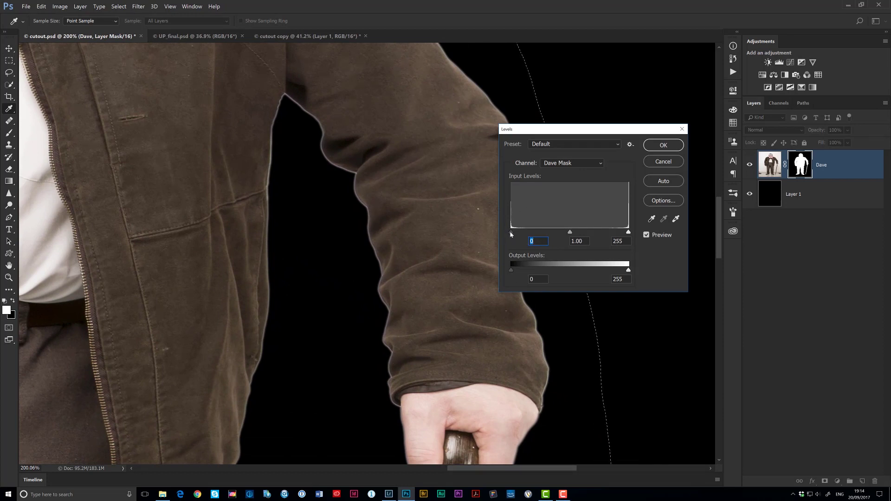
left_click_drag(510, 235, 585, 242)
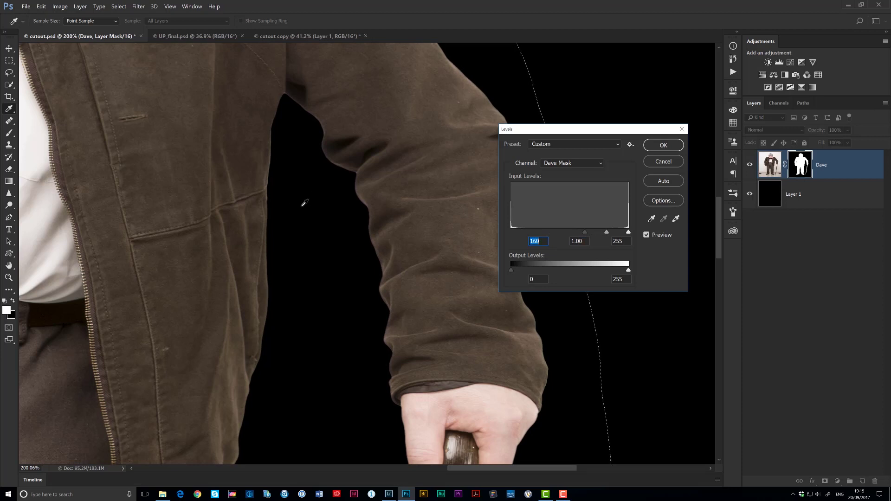
left_click(646, 235)
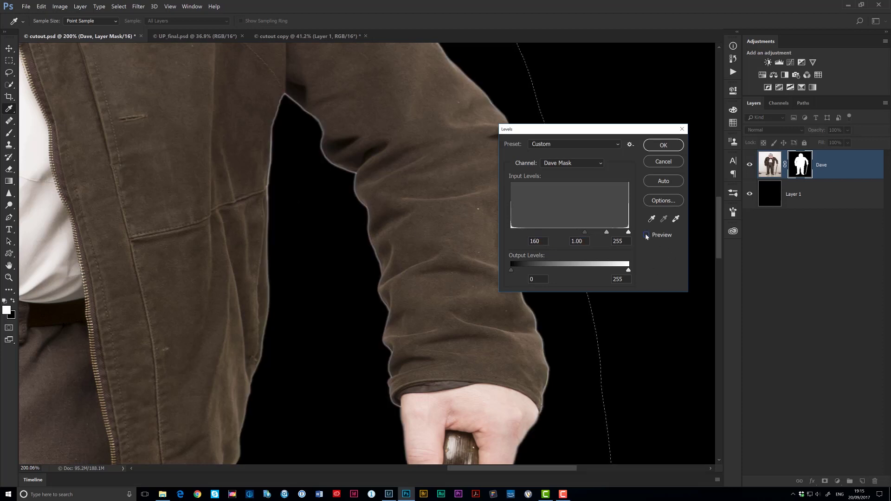
left_click(646, 236)
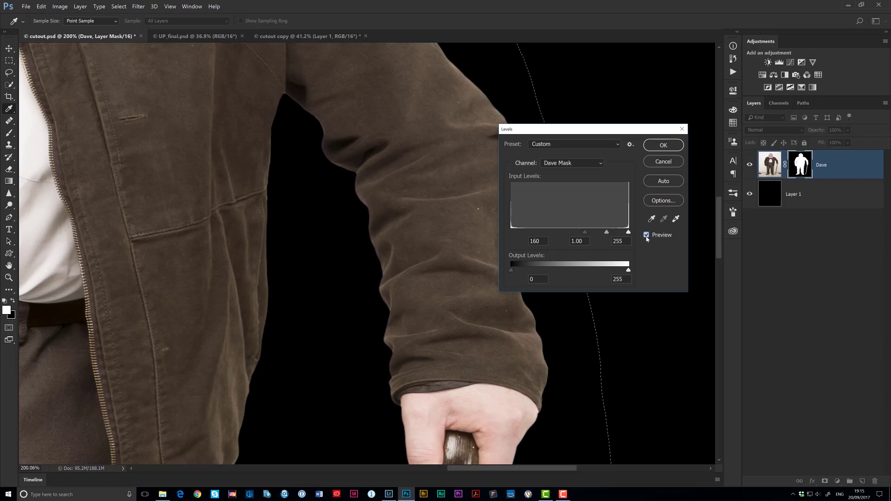
left_click(646, 235)
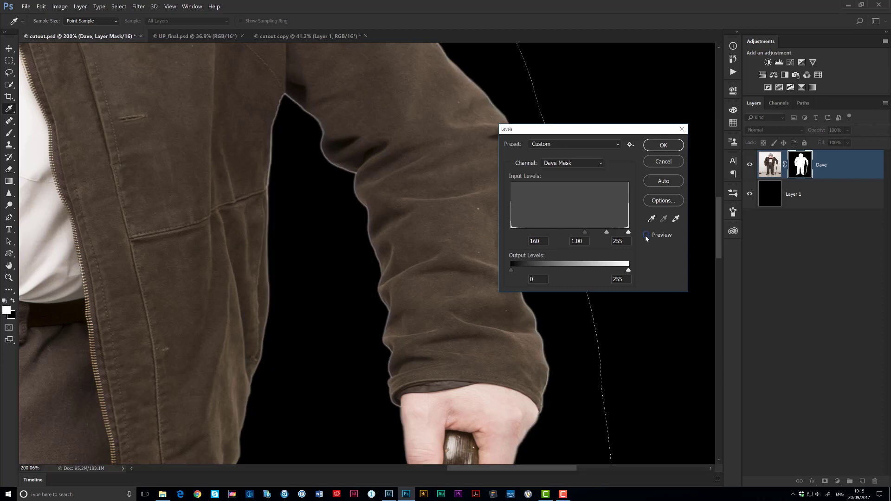
left_click(646, 235)
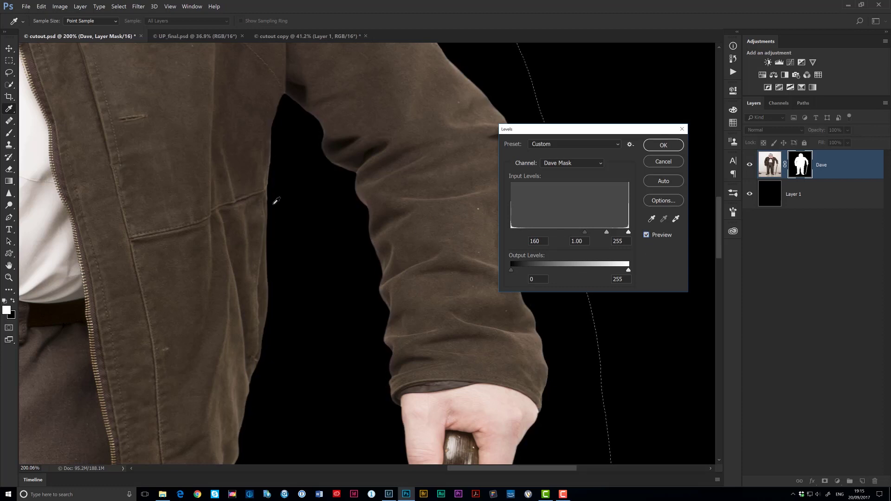
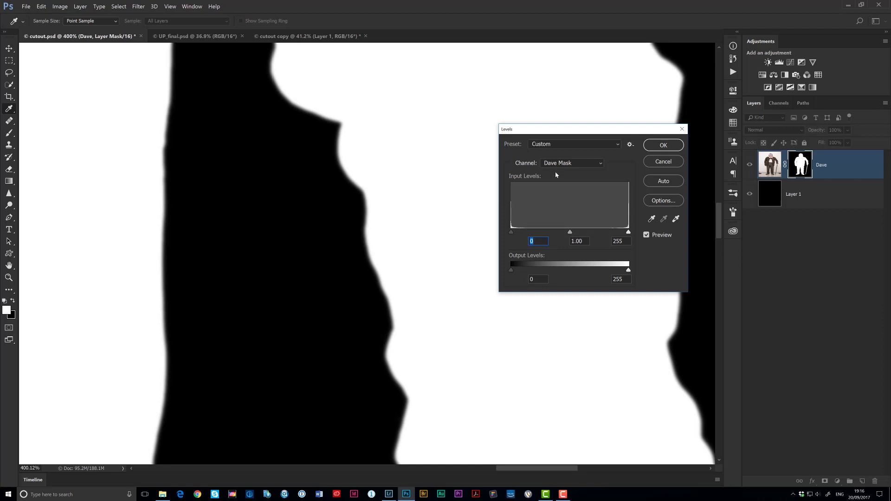
left_click(670, 164)
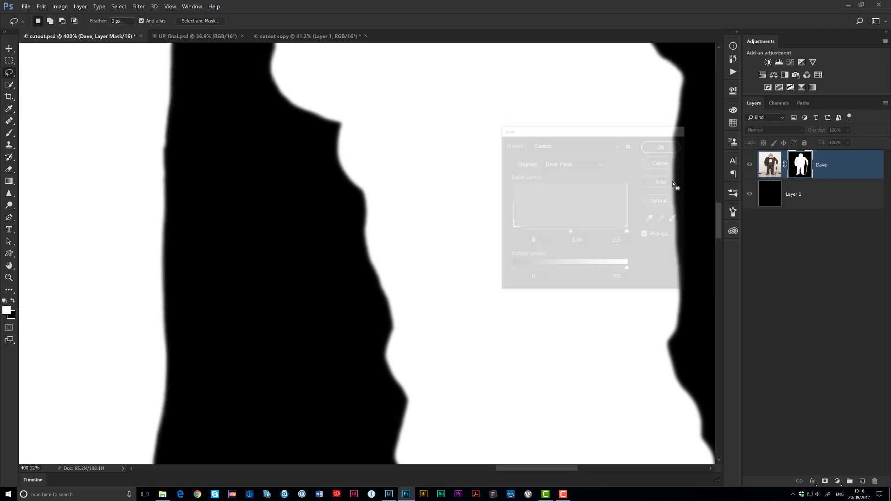
- Return to the normal image view and apply Levels to the selected area of the man's mask with a black input level of 109
left_click(800, 168, "alt")
key("ctrl+l")
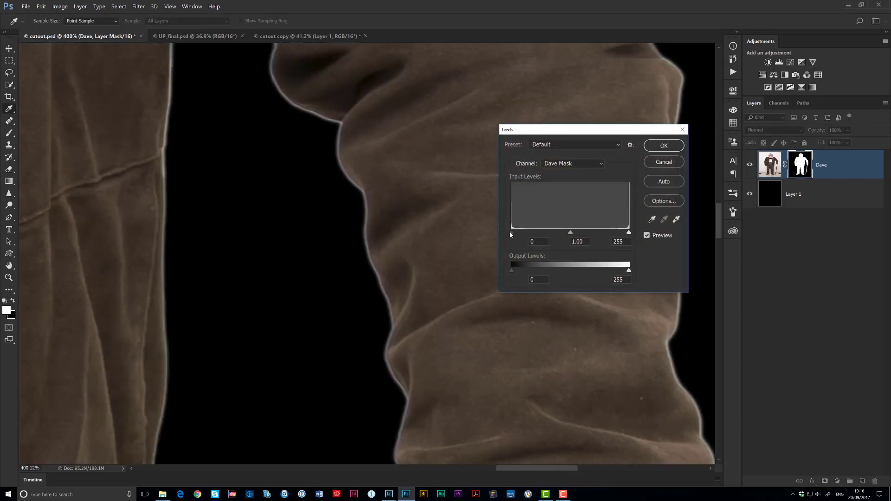
left_click_drag(510, 233, 562, 234)
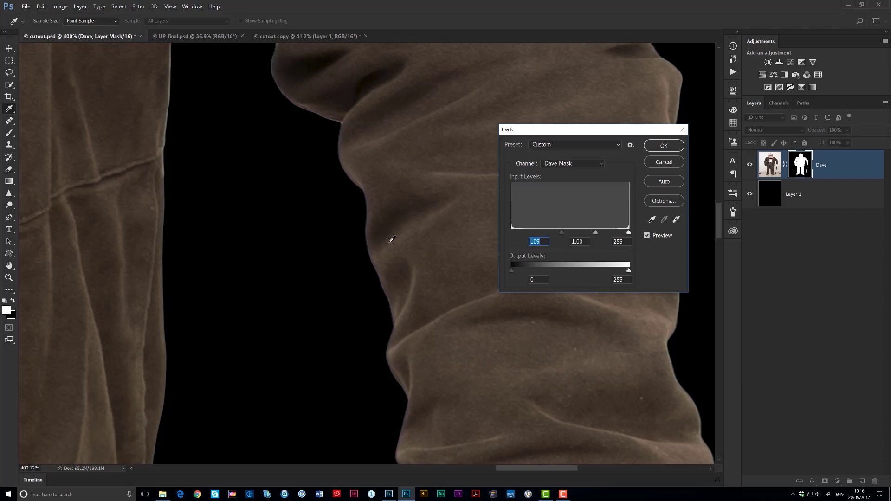
left_click(664, 146)
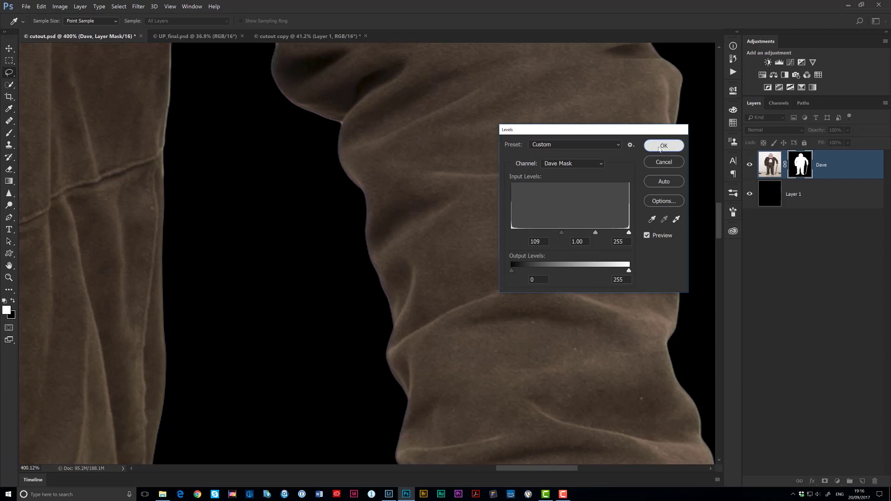
- Remove the lasso selection and delete the black-filled layer beneath the man's layer
double_click(9, 267)
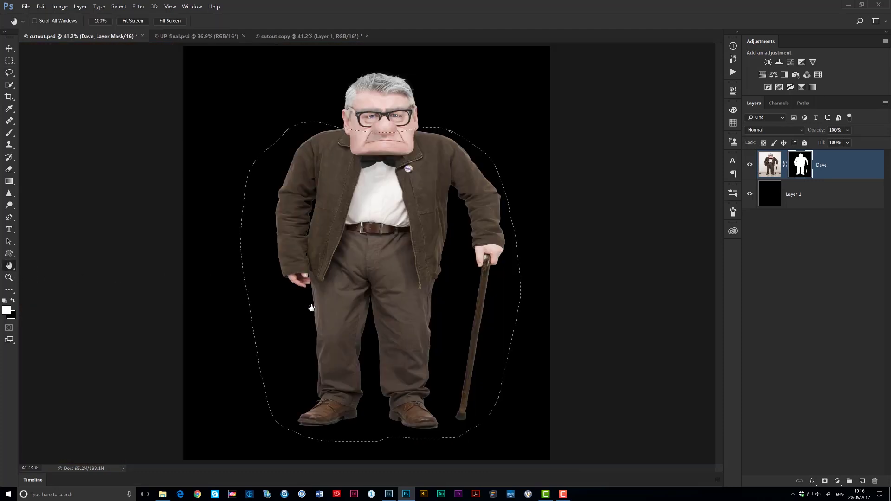
key("ctrl+d")
left_click(769, 199)
key("Delete")
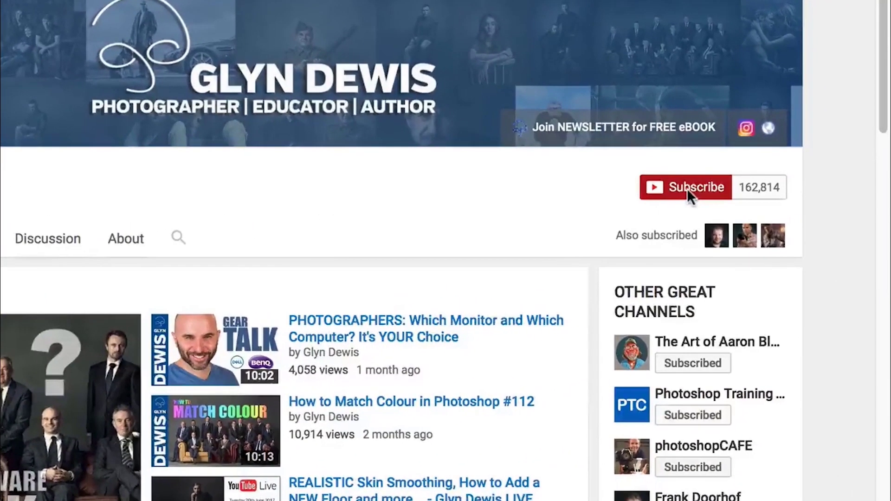
- On YouTube, subscribe to the Glyn Dewis channel and save the option to receive all notifications for it
left_click(688, 191)
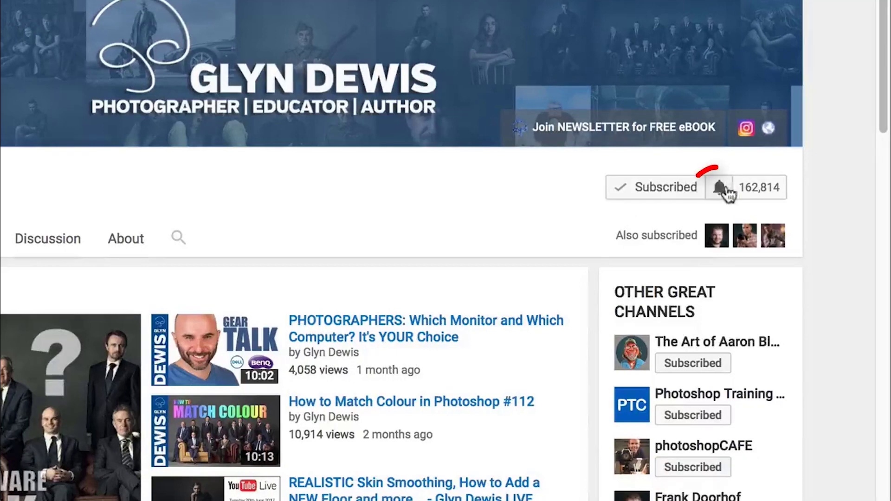
left_click(720, 188)
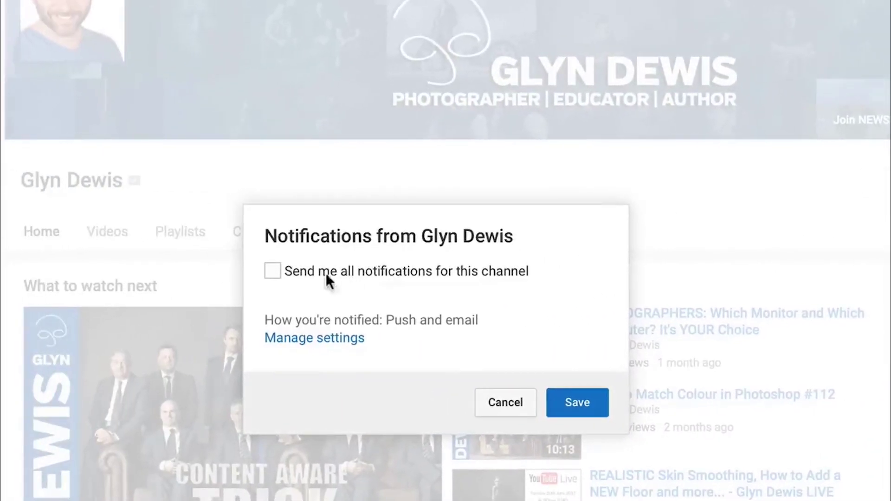
left_click(273, 271)
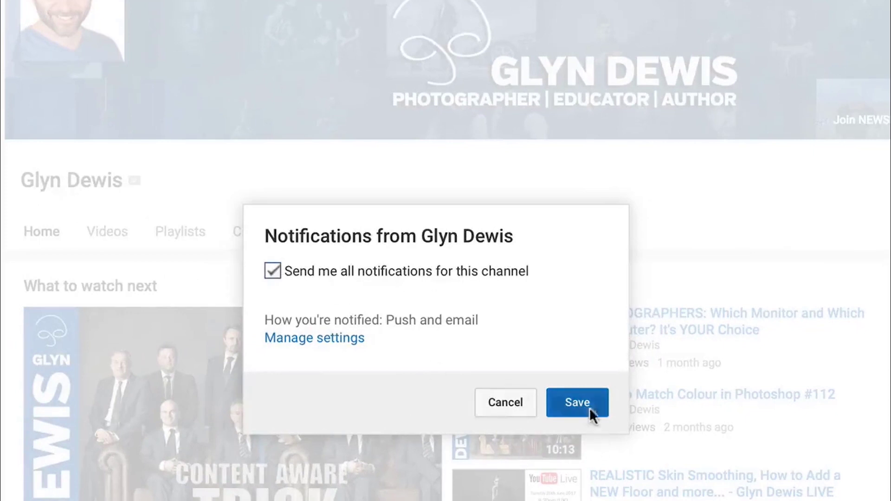
left_click(579, 403)
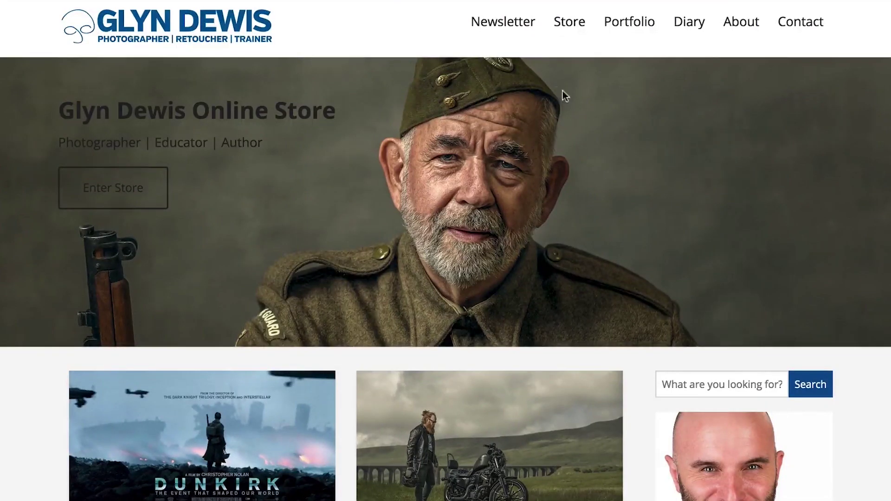
- On the Glyn Dewis website, submit the newsletter sign-up form with the subscriber's email address, first name and last name
left_click(503, 30)
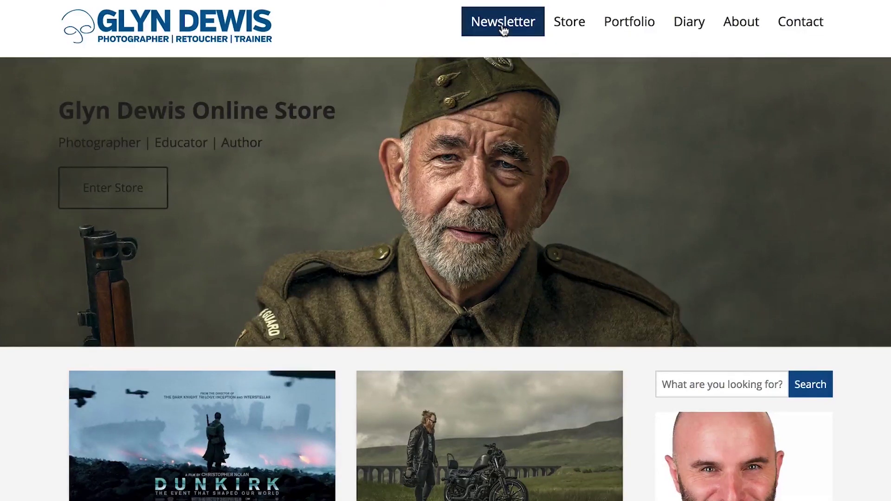
scroll(446, 250, "down", 10)
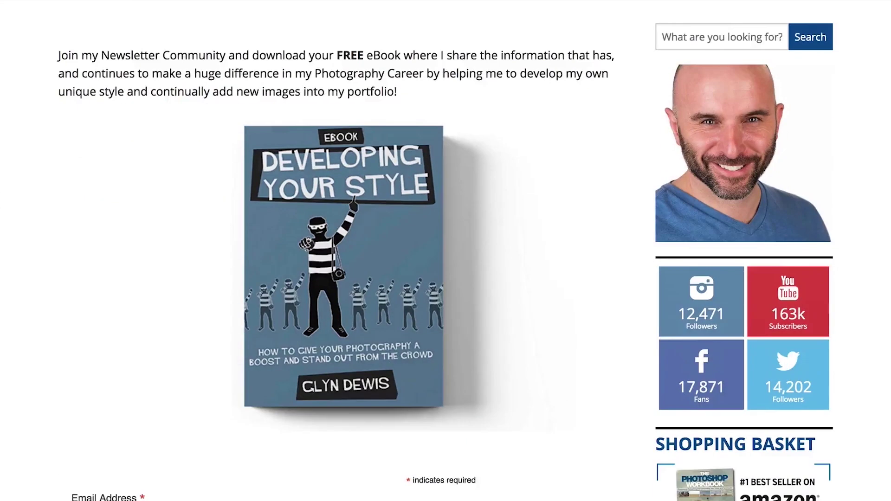
left_click(92, 209)
type("me@myem")
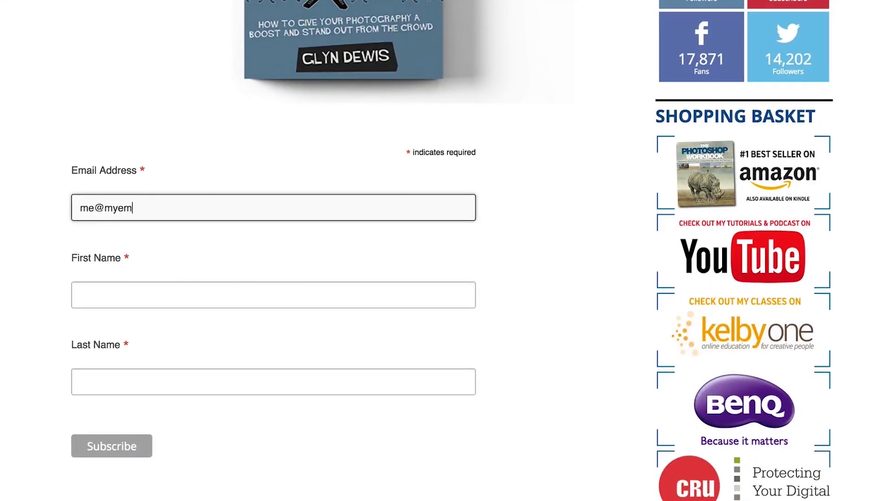
type("ailaddress.com")
left_click(90, 296)
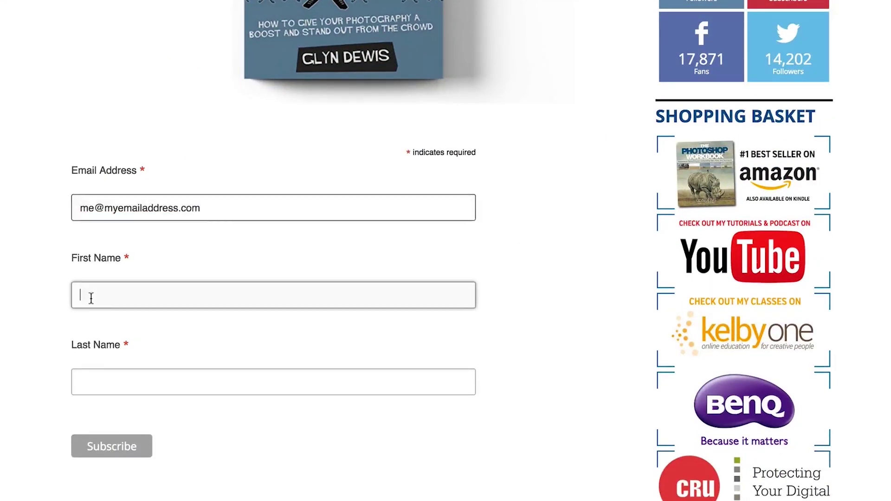
type("John")
key("Tab")
type("Smith")
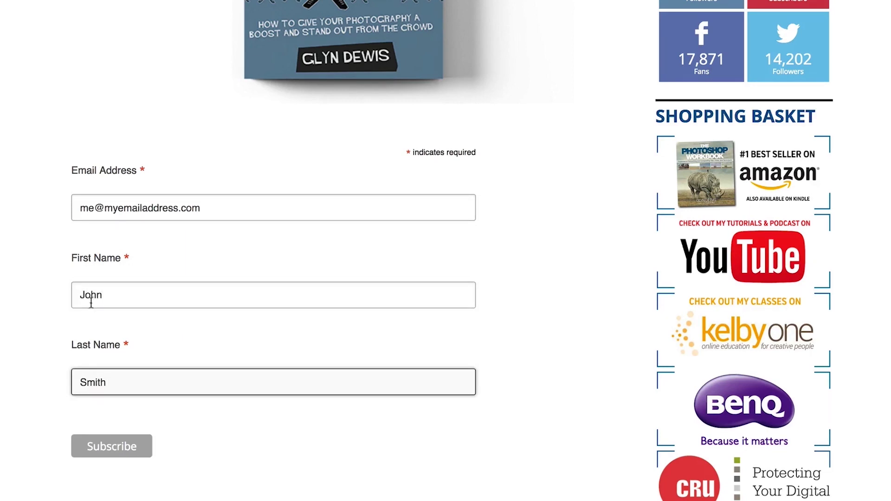
left_click(122, 447)
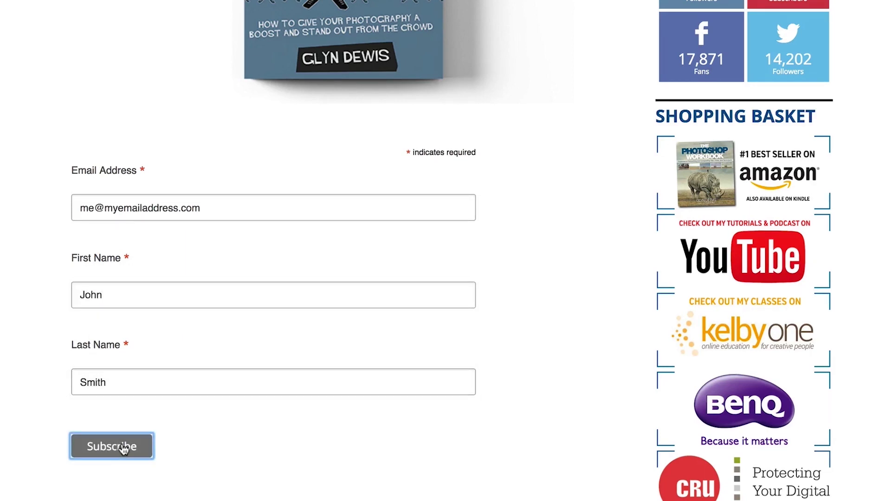